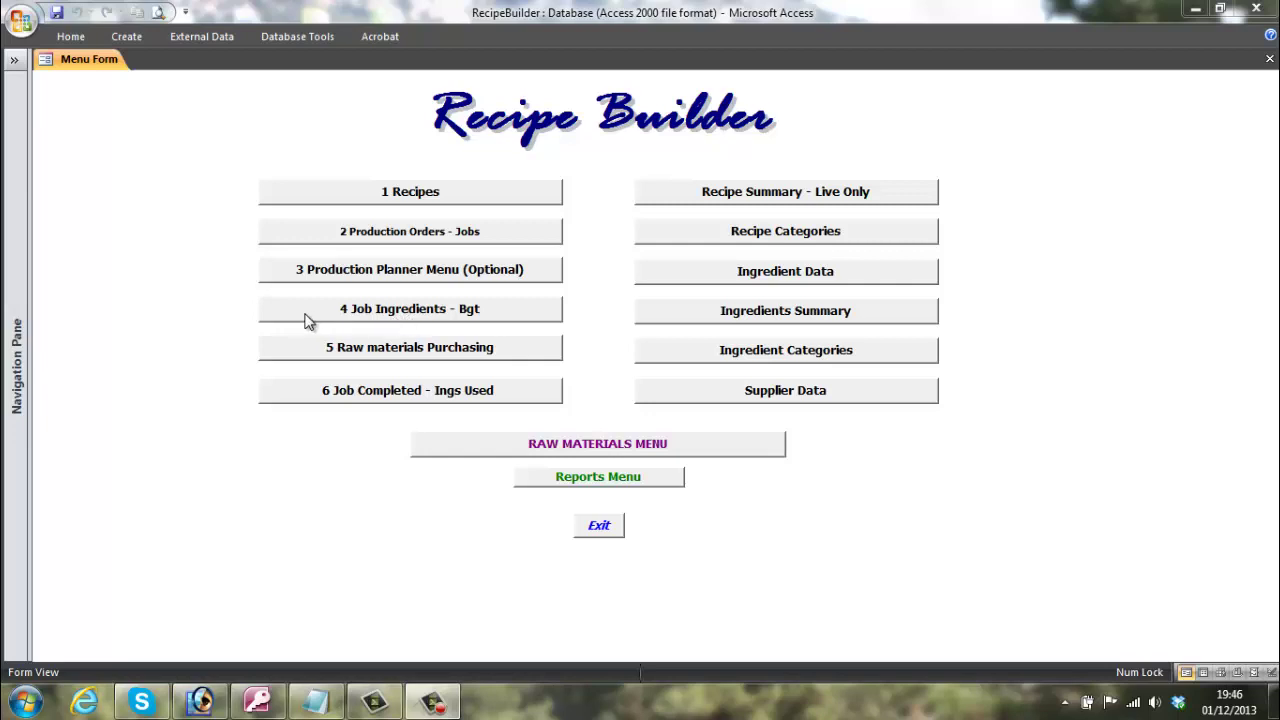
Open the job ingredients budget form and go to the New Fishcake job's record
{"action": "left_click", "coordinate": [411, 310]}
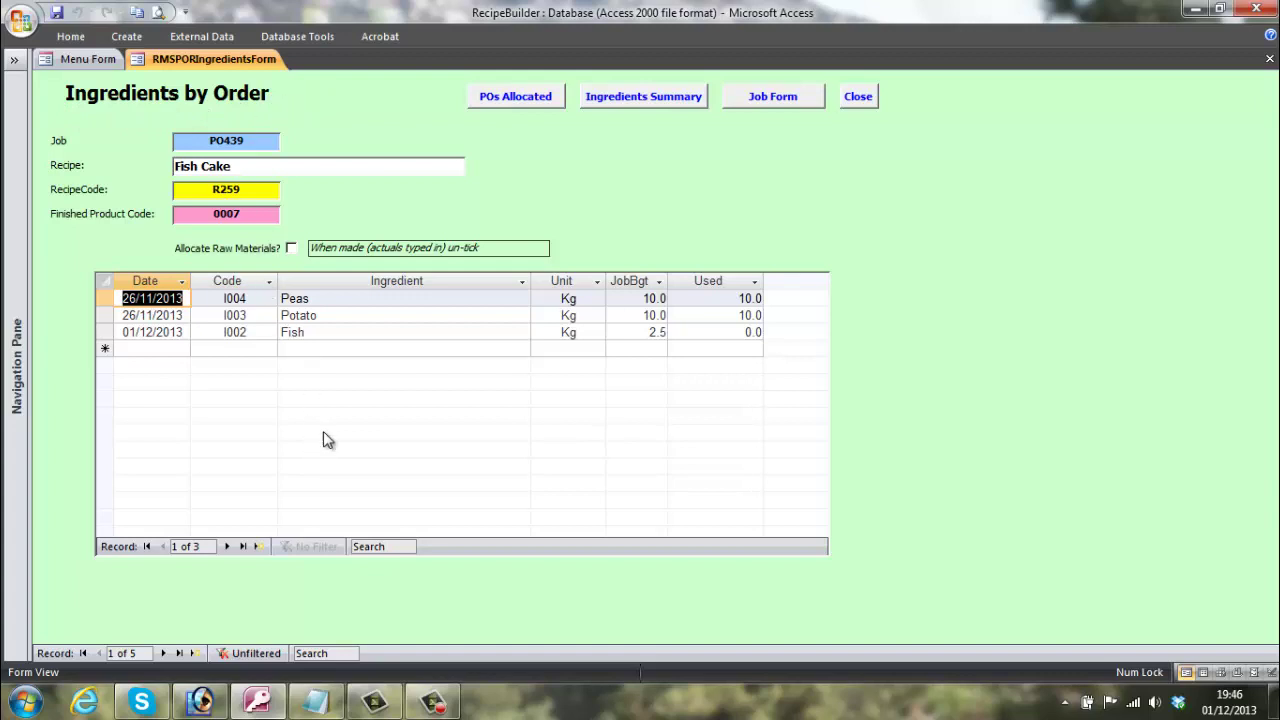
{"action": "left_click", "coordinate": [164, 653]}
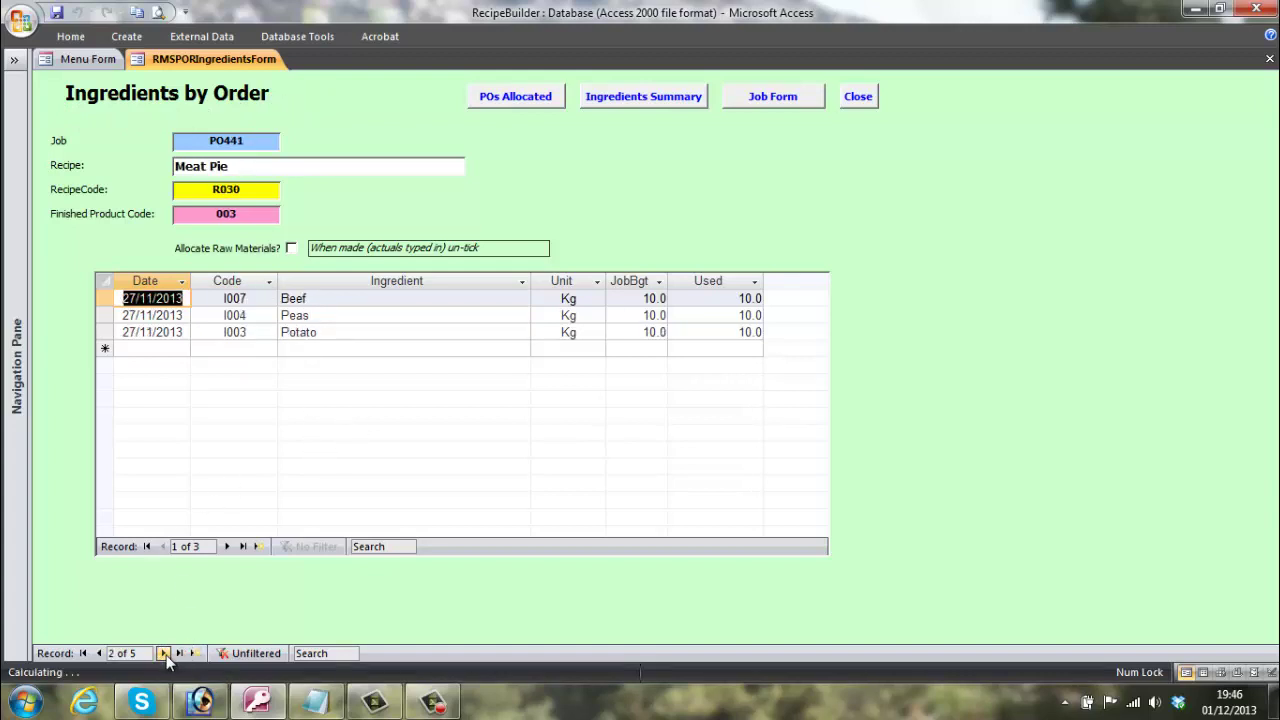
{"action": "left_click", "coordinate": [164, 653]}
{"action": "left_click", "coordinate": [164, 653]}
{"action": "left_click", "coordinate": [163, 653]}
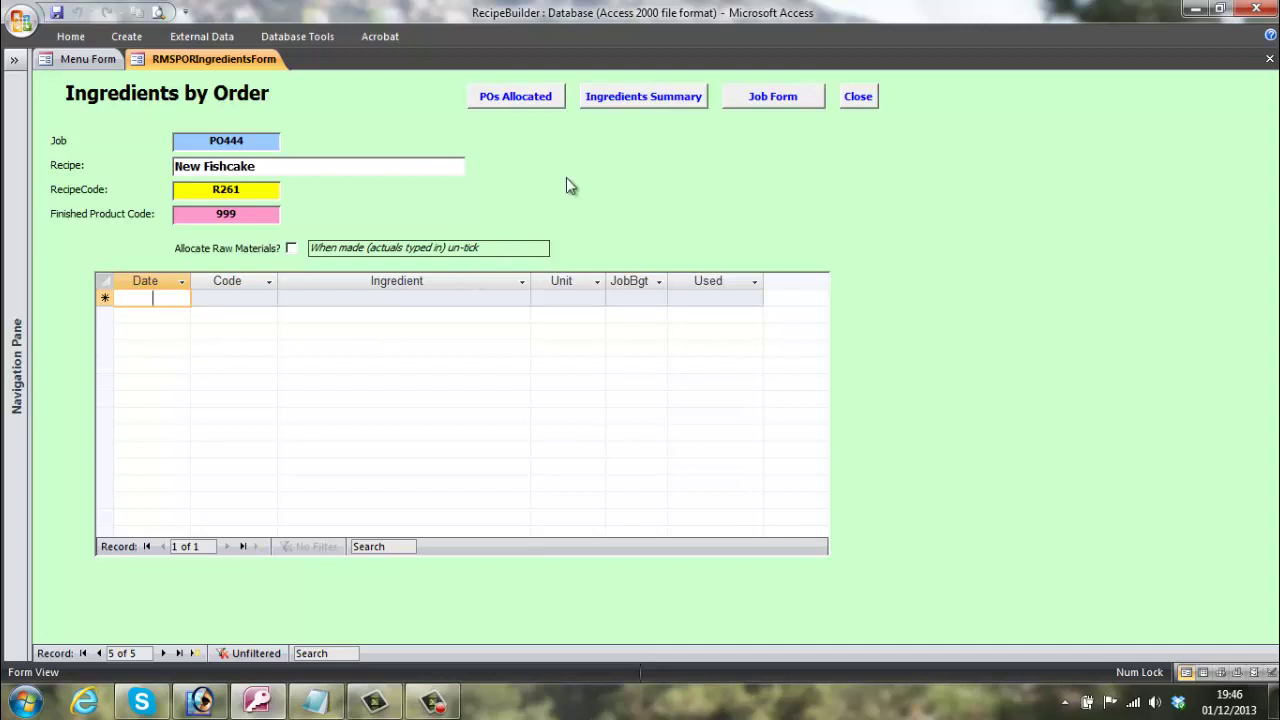
Look up the potato code in the ingredients summary and add ingredient I003 dated 01/12/2013 with a job budget of 5 kg
{"action": "left_click", "coordinate": [619, 96]}
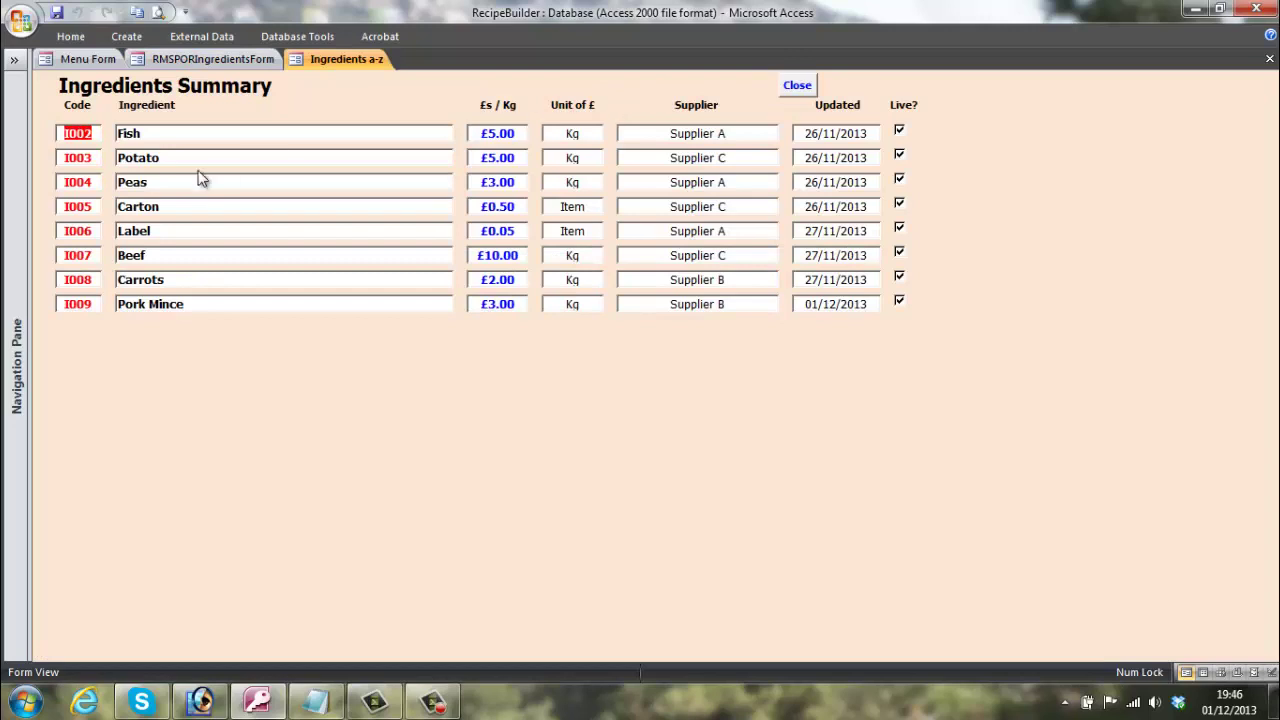
{"action": "left_click", "coordinate": [796, 86]}
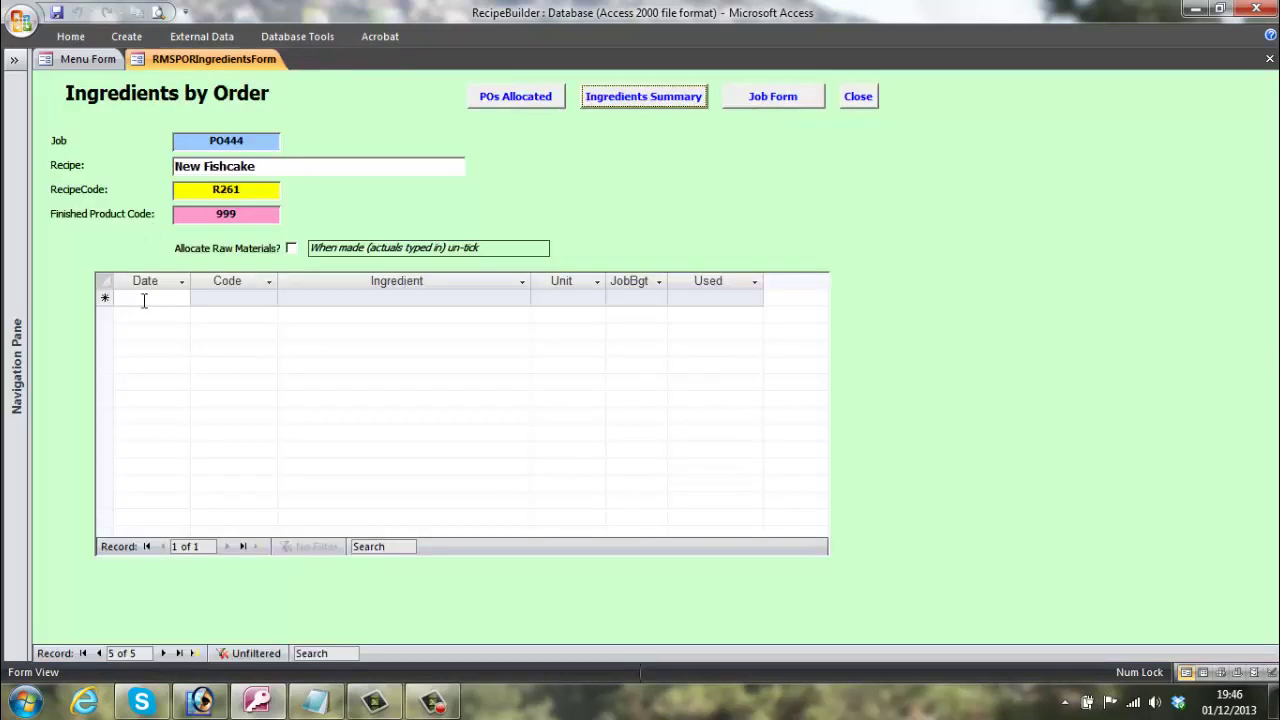
{"action": "left_click", "coordinate": [144, 299]}
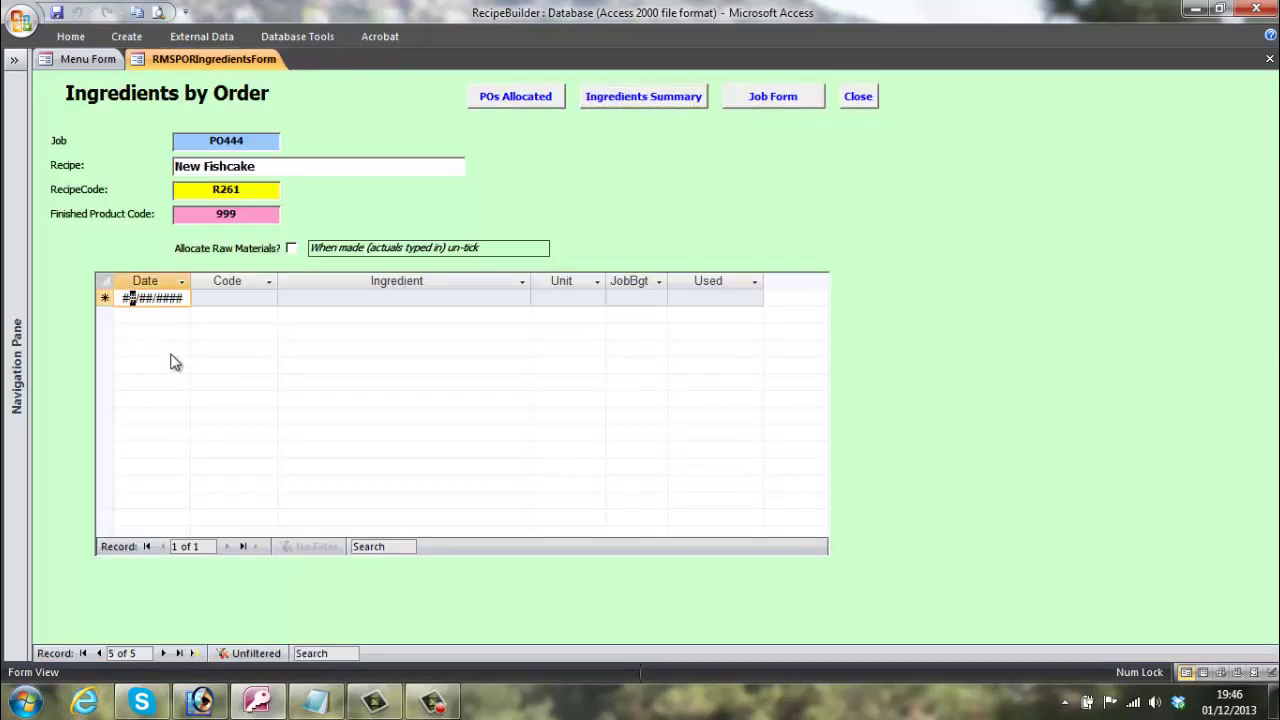
{"action": "key", "text": "Home"}
{"action": "key", "text": "ctrl+semicolon"}
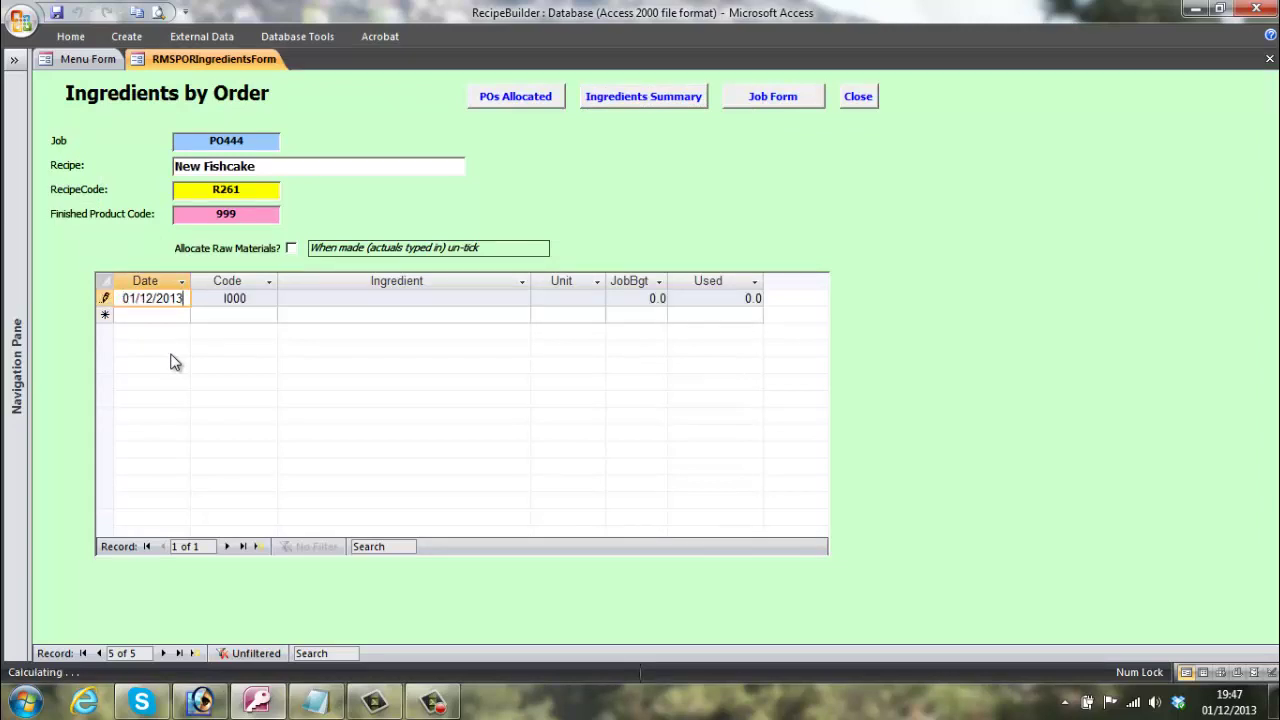
{"action": "key", "text": "Tab"}
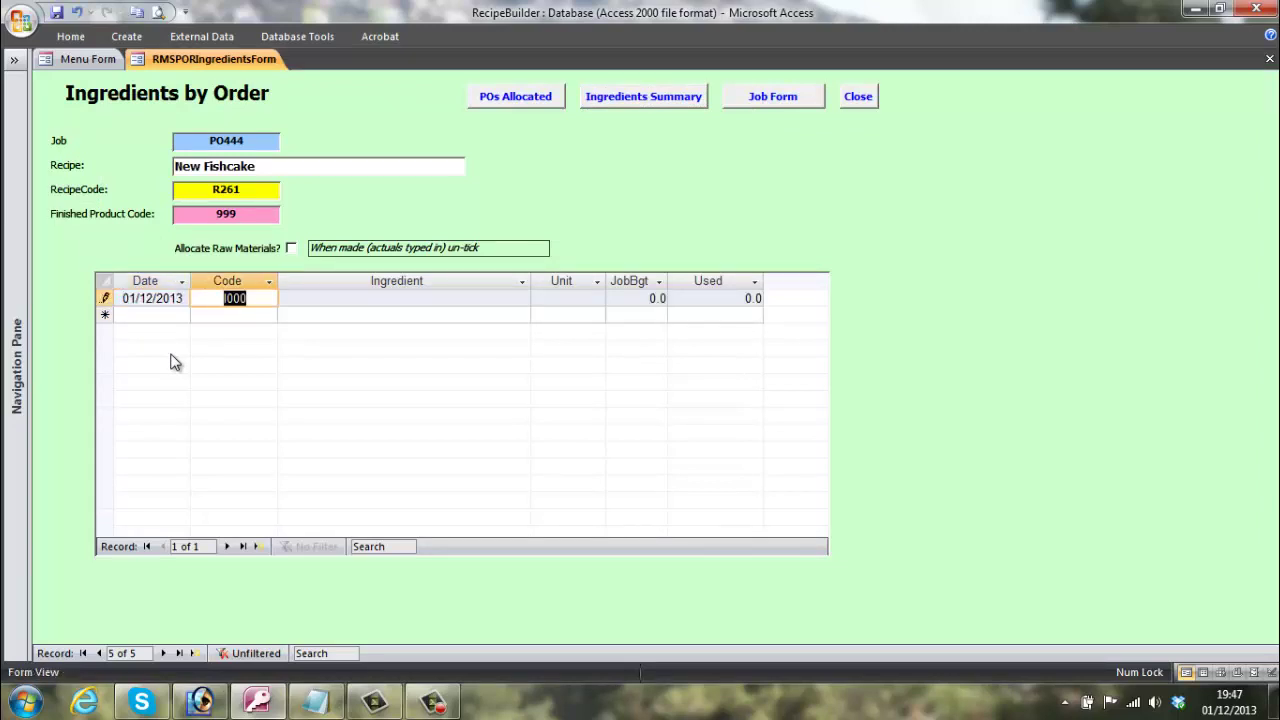
{"action": "type", "text": "3"}
{"action": "key", "text": "Tab"}
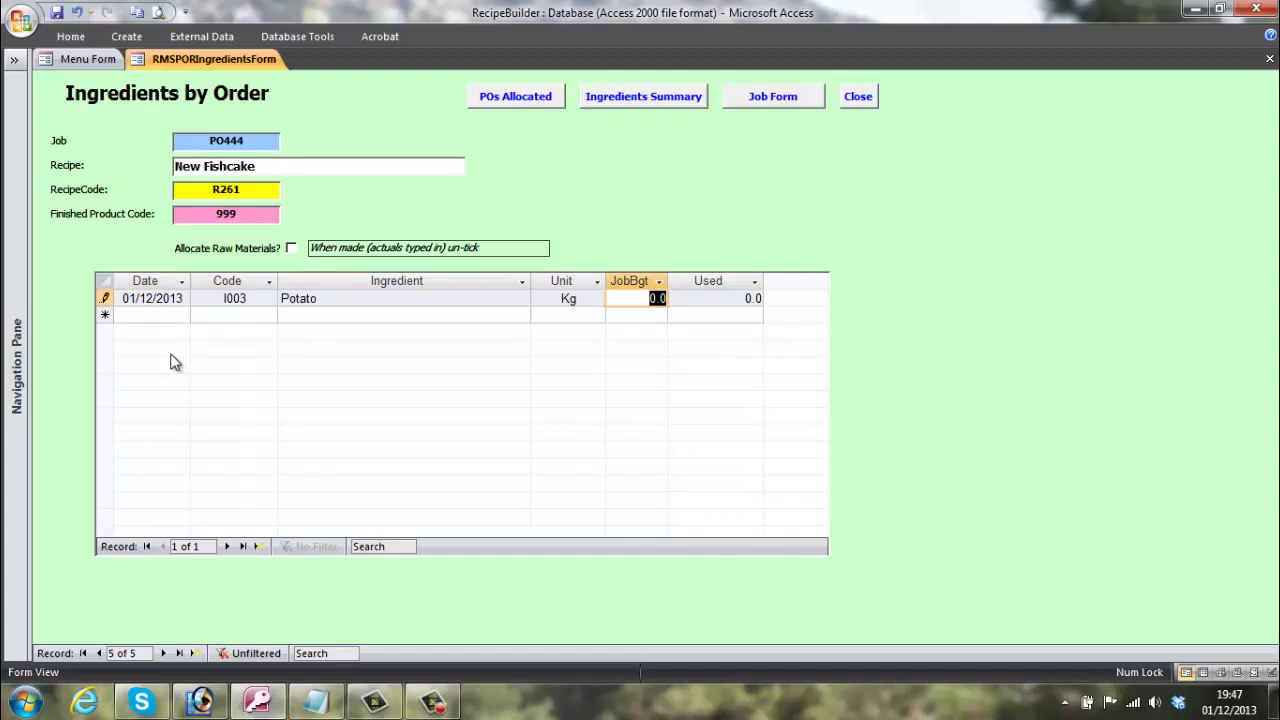
{"action": "type", "text": "5"}
{"action": "key", "text": "Tab"}
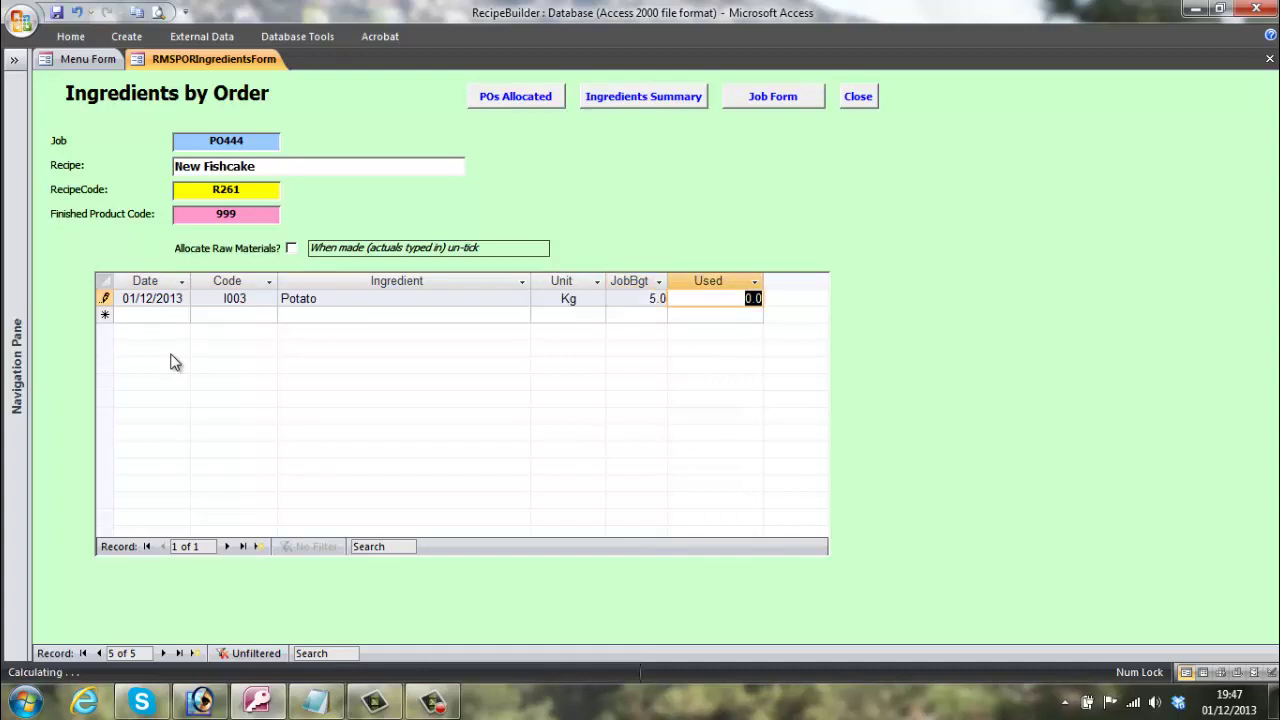
{"action": "key", "text": "Tab"}
Add a second ingredient line dated 01/12/2013 for fish, code I002, with a job budget of 2.5 kg
{"action": "key", "text": "ctrl+semicolon"}
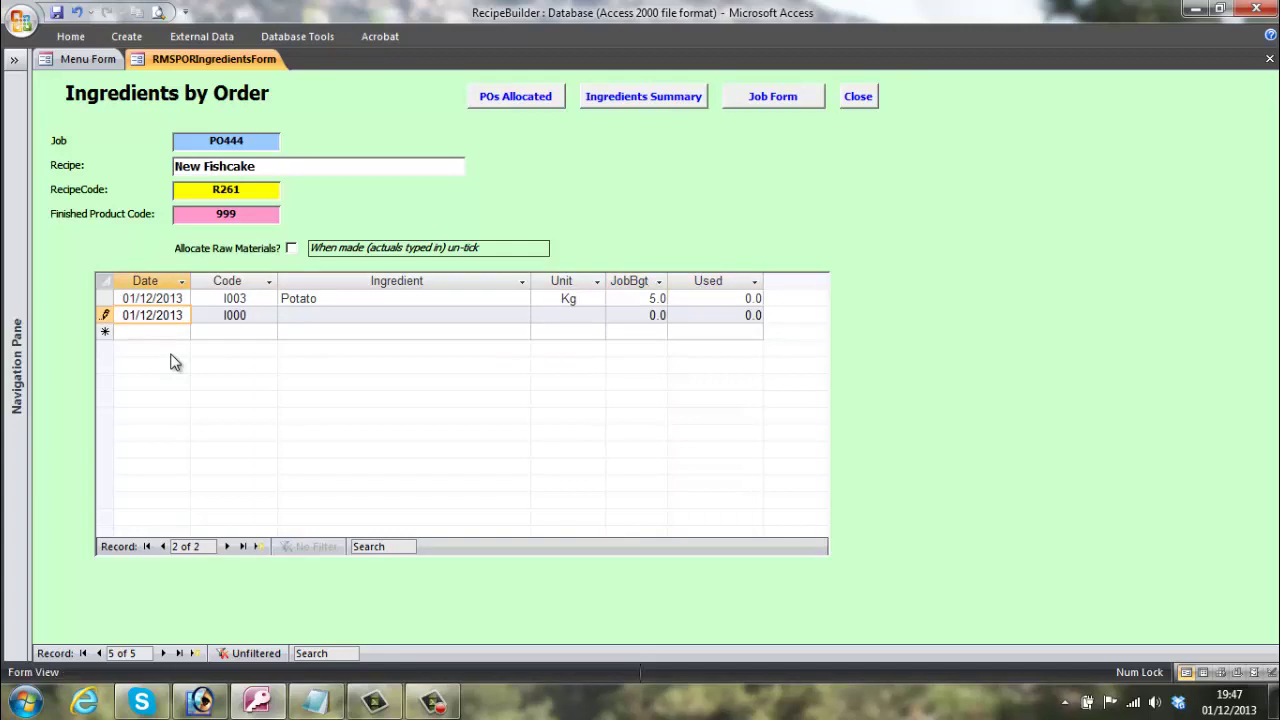
{"action": "key", "text": "Tab"}
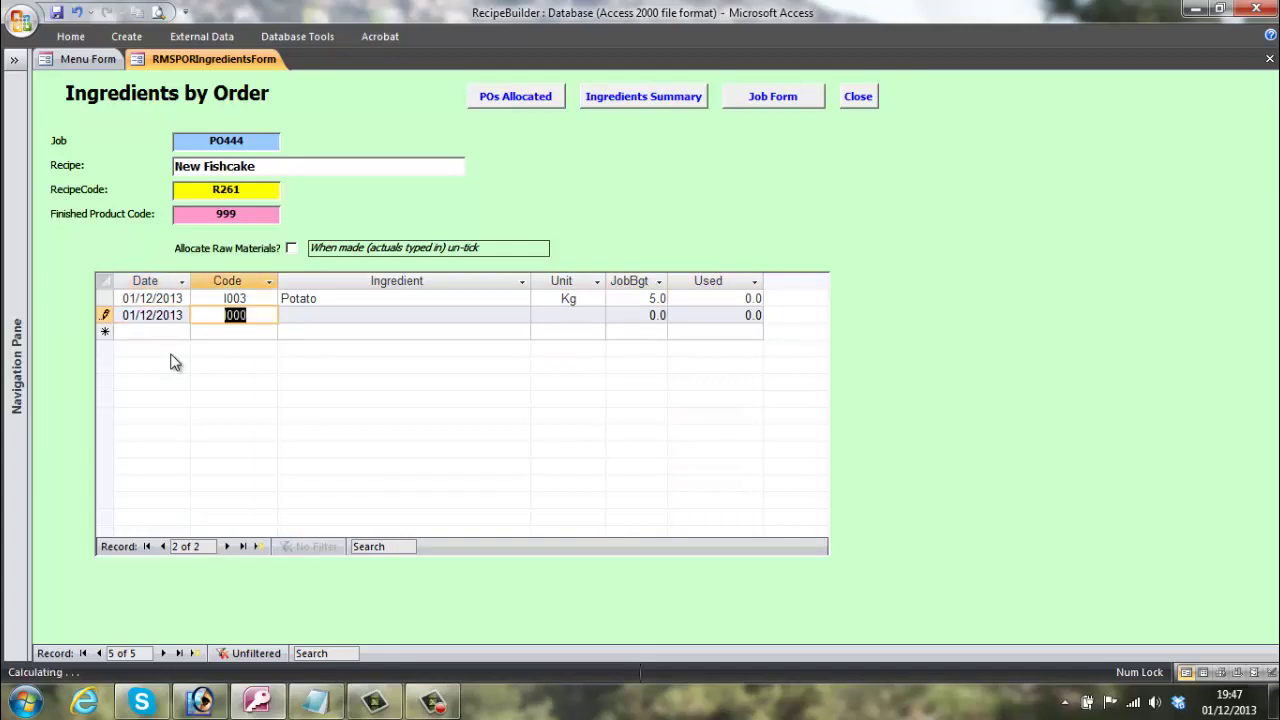
{"action": "left_click", "coordinate": [675, 96]}
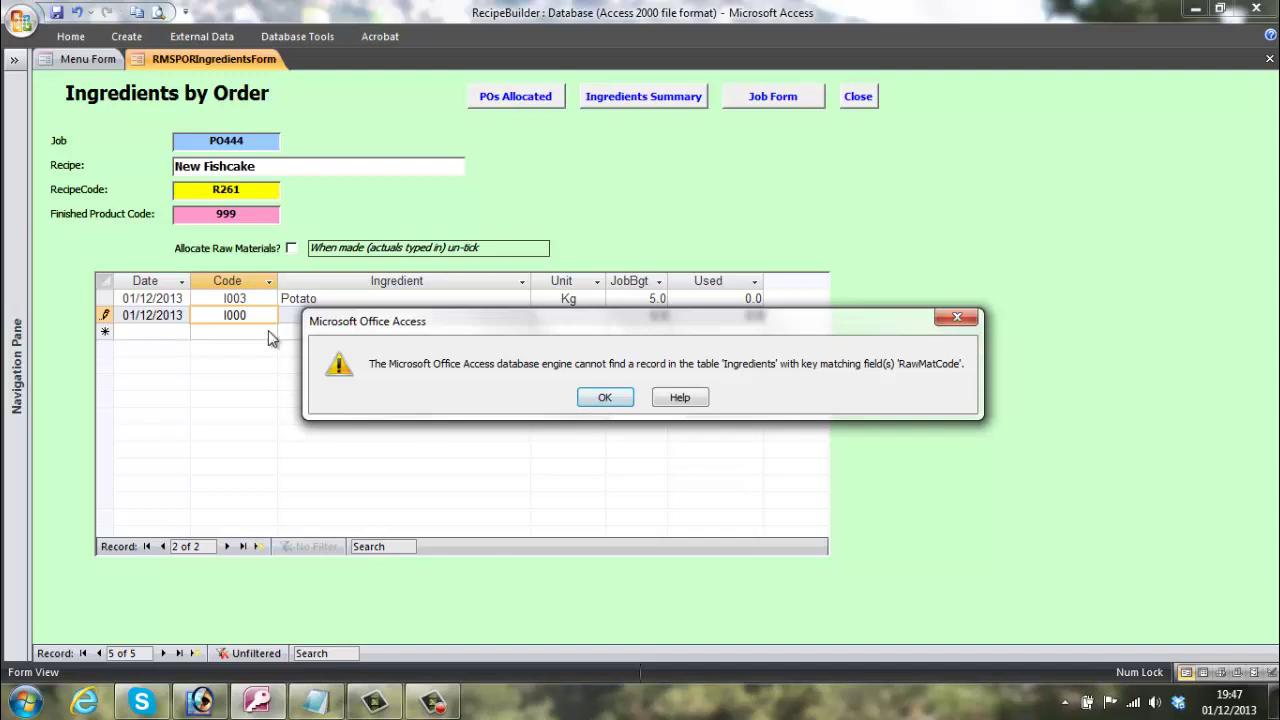
{"action": "left_click", "coordinate": [605, 397]}
{"action": "type", "text": "I002"}
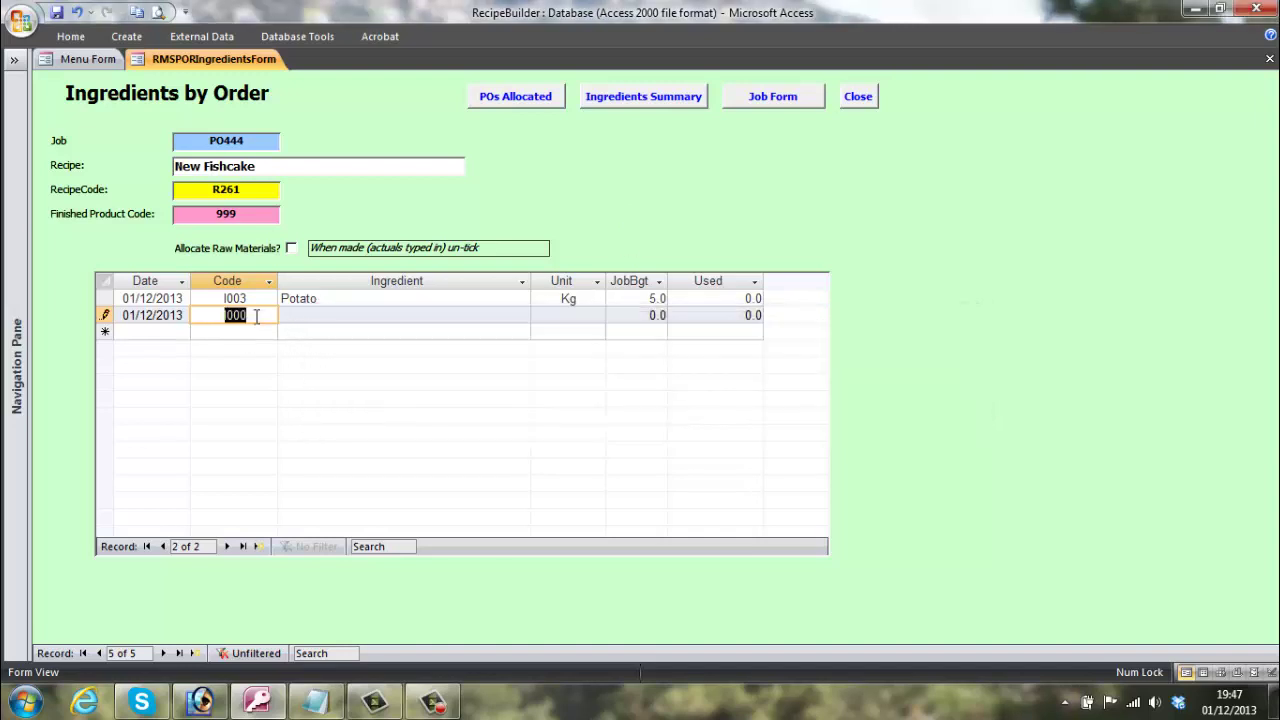
{"action": "key", "text": "Tab"}
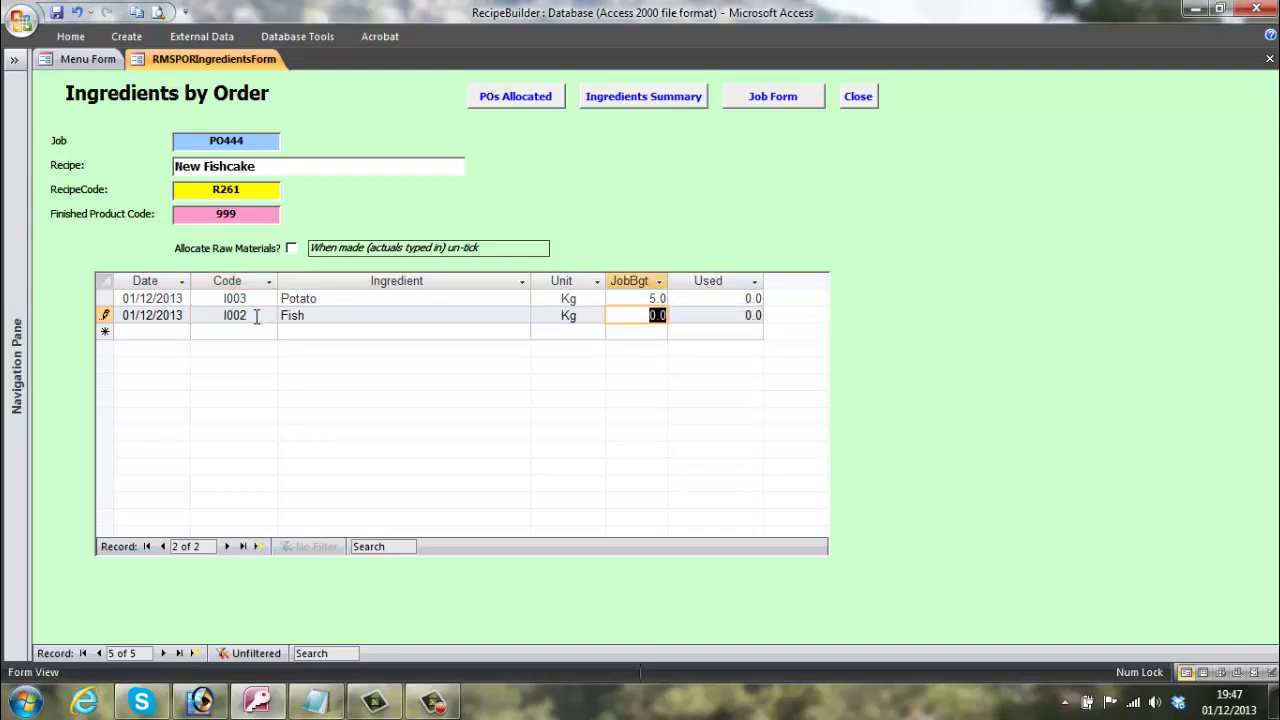
{"action": "type", "text": "2.5"}
{"action": "key", "text": "Tab"}
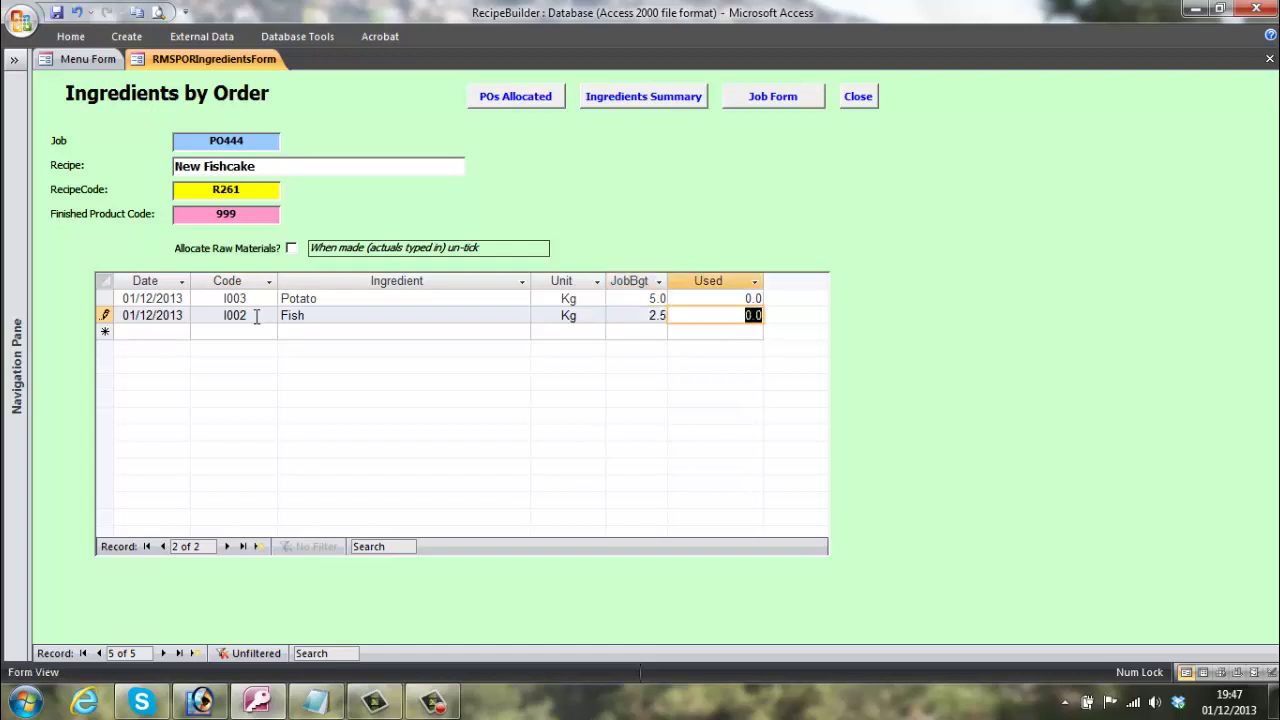
Check the ingredients summary for the peas code and add ingredient I004 dated 01/12/2013 with a job budget of 2.5 kg
{"action": "left_click", "coordinate": [612, 98]}
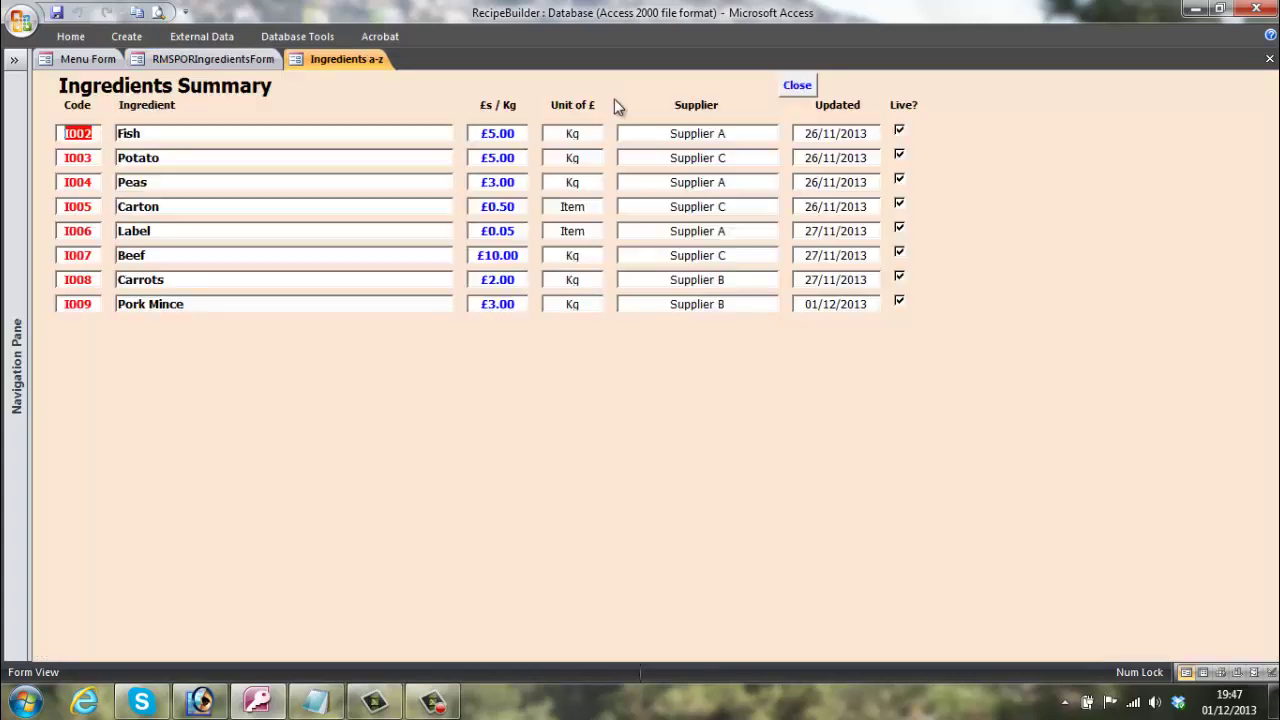
{"action": "left_click", "coordinate": [797, 88]}
{"action": "left_click", "coordinate": [123, 332]}
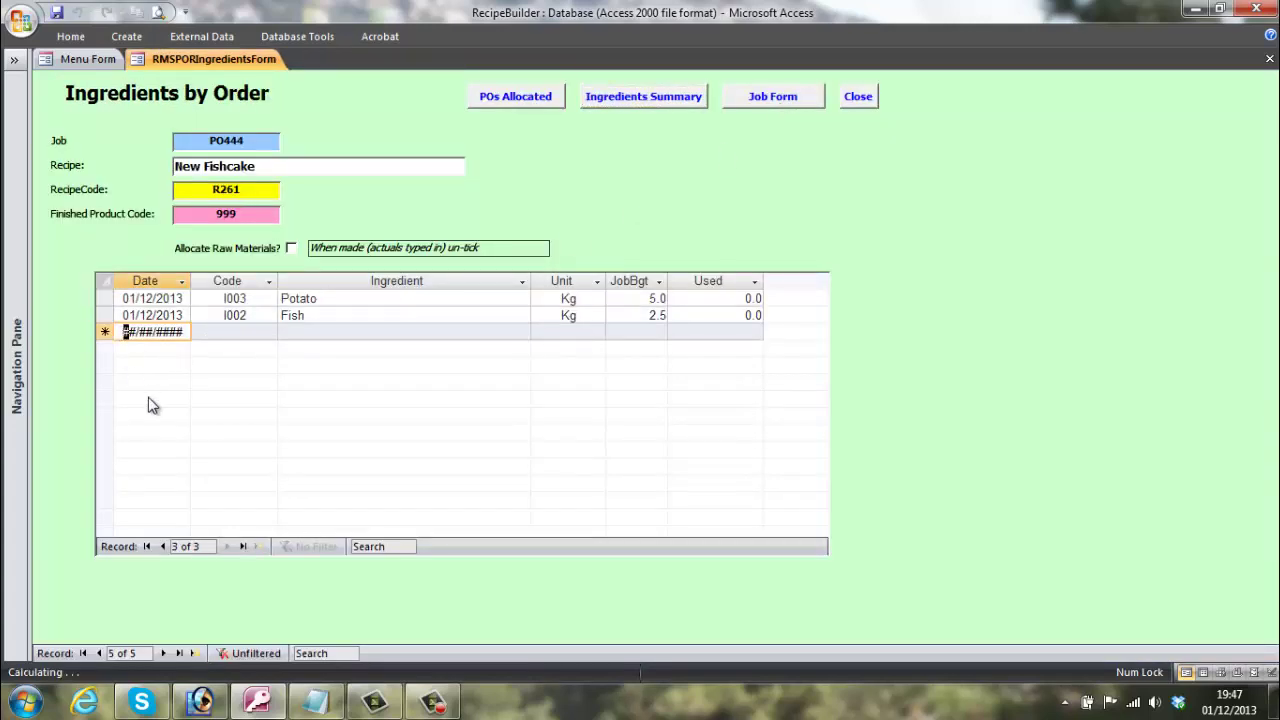
{"action": "key", "text": "ctrl+semicolon"}
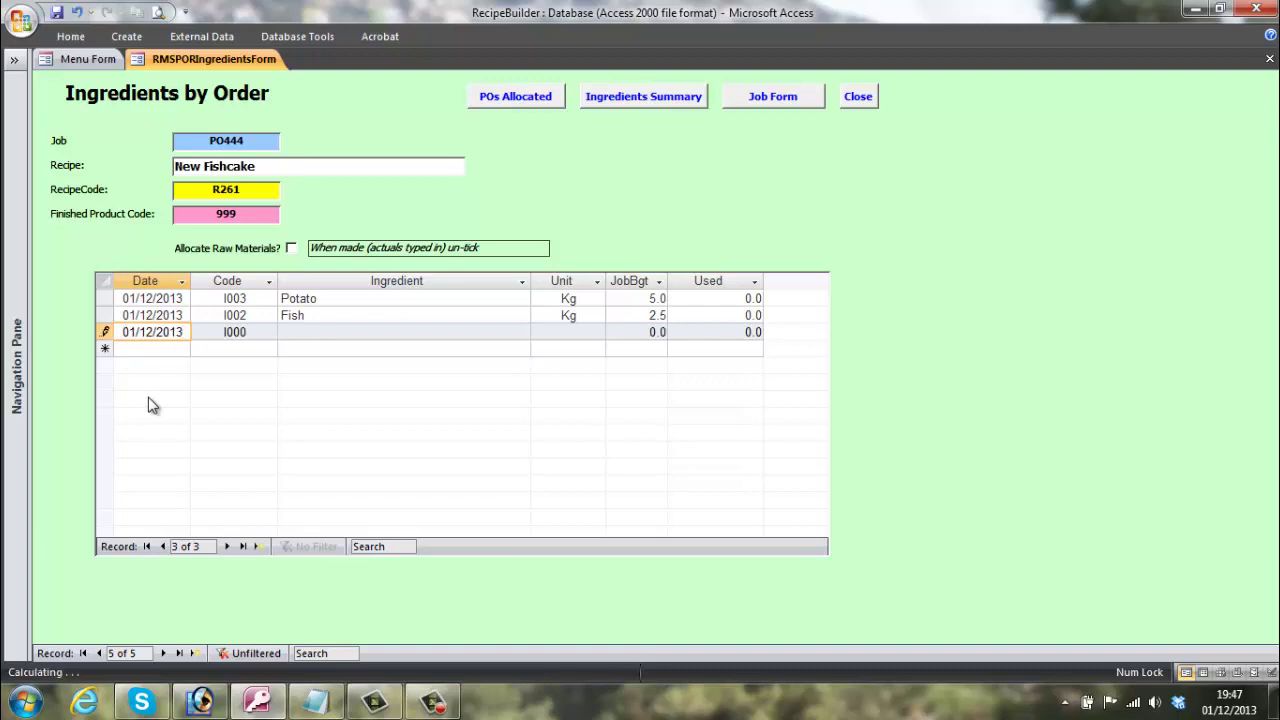
{"action": "key", "text": "Tab"}
{"action": "type", "text": "4"}
{"action": "key", "text": "Tab"}
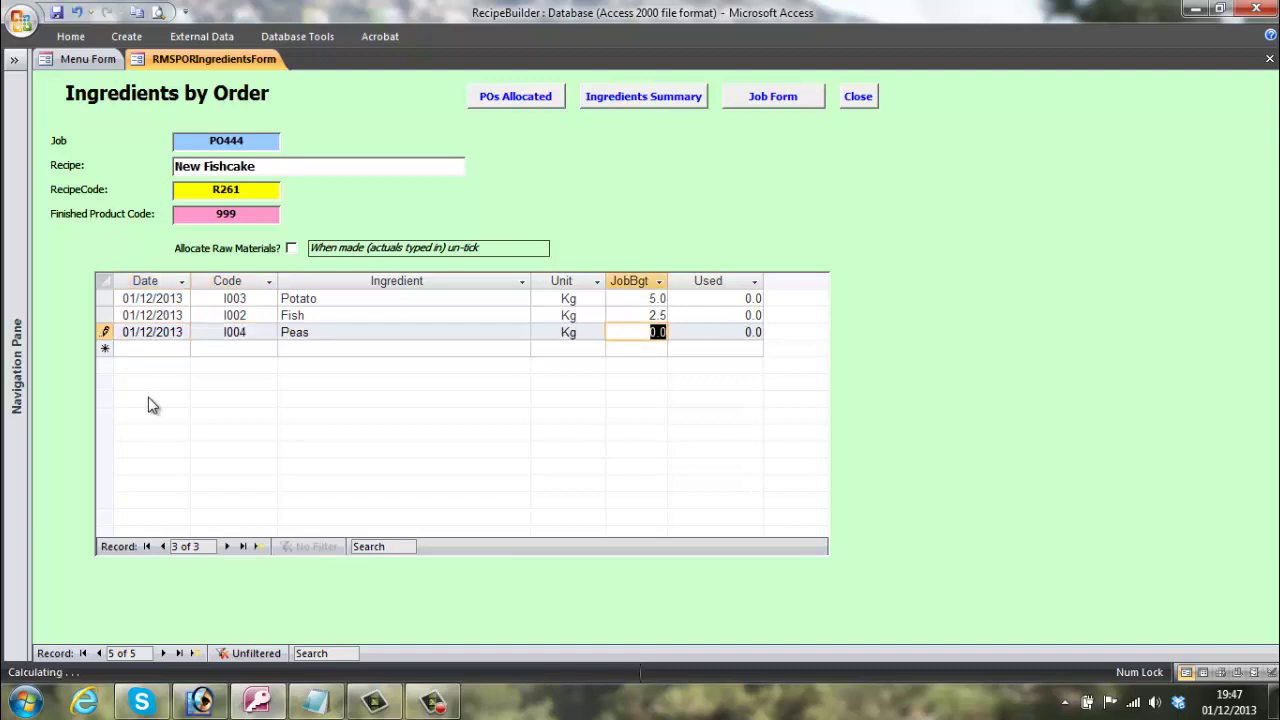
{"action": "type", "text": "2.5"}
{"action": "key", "text": "Tab"}
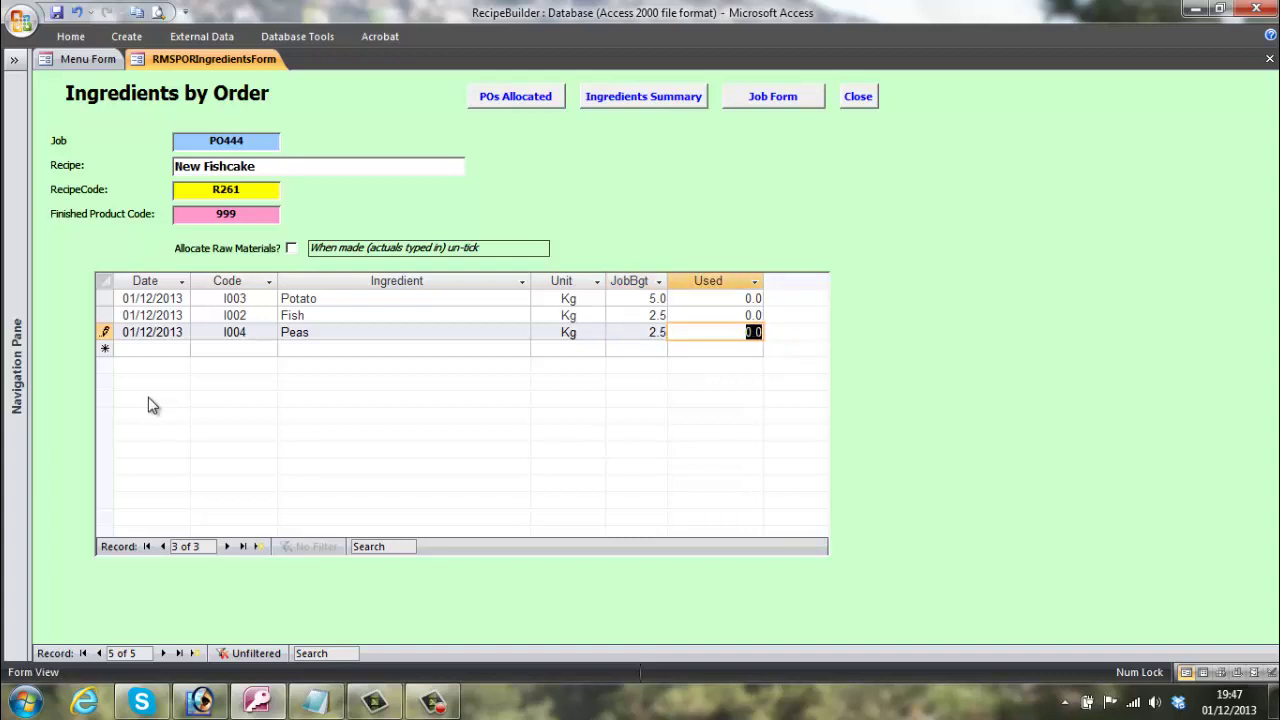
Enable raw material allocation for the New Fishcake job and set its production order status to NOT Scheduled, closing both forms
{"action": "left_click", "coordinate": [291, 248]}
{"action": "left_click", "coordinate": [291, 248]}
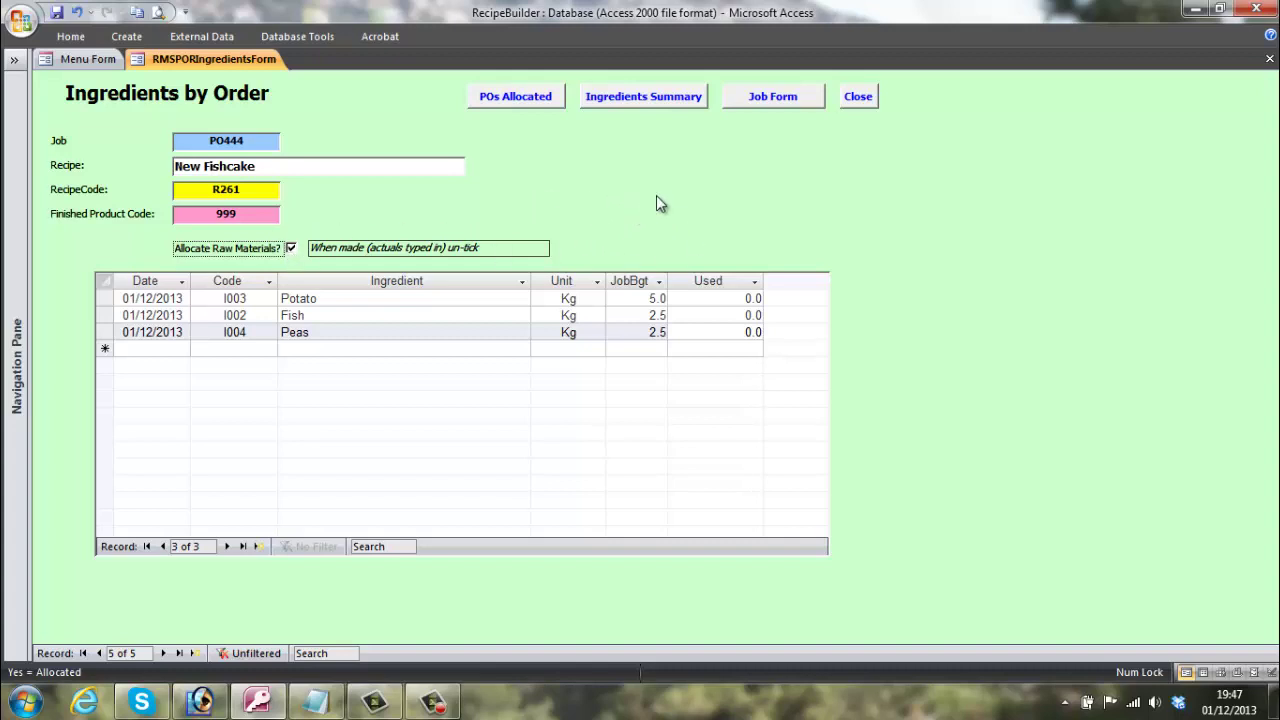
{"action": "left_click", "coordinate": [752, 99]}
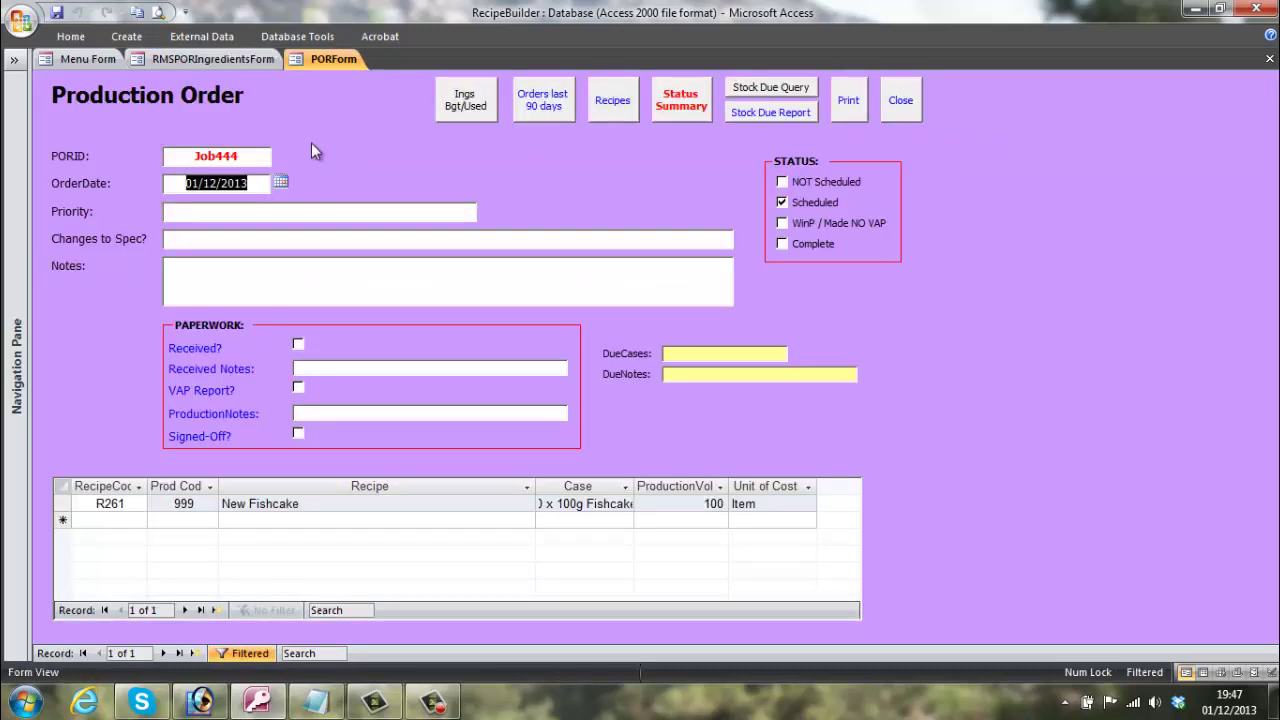
{"action": "left_click", "coordinate": [782, 183]}
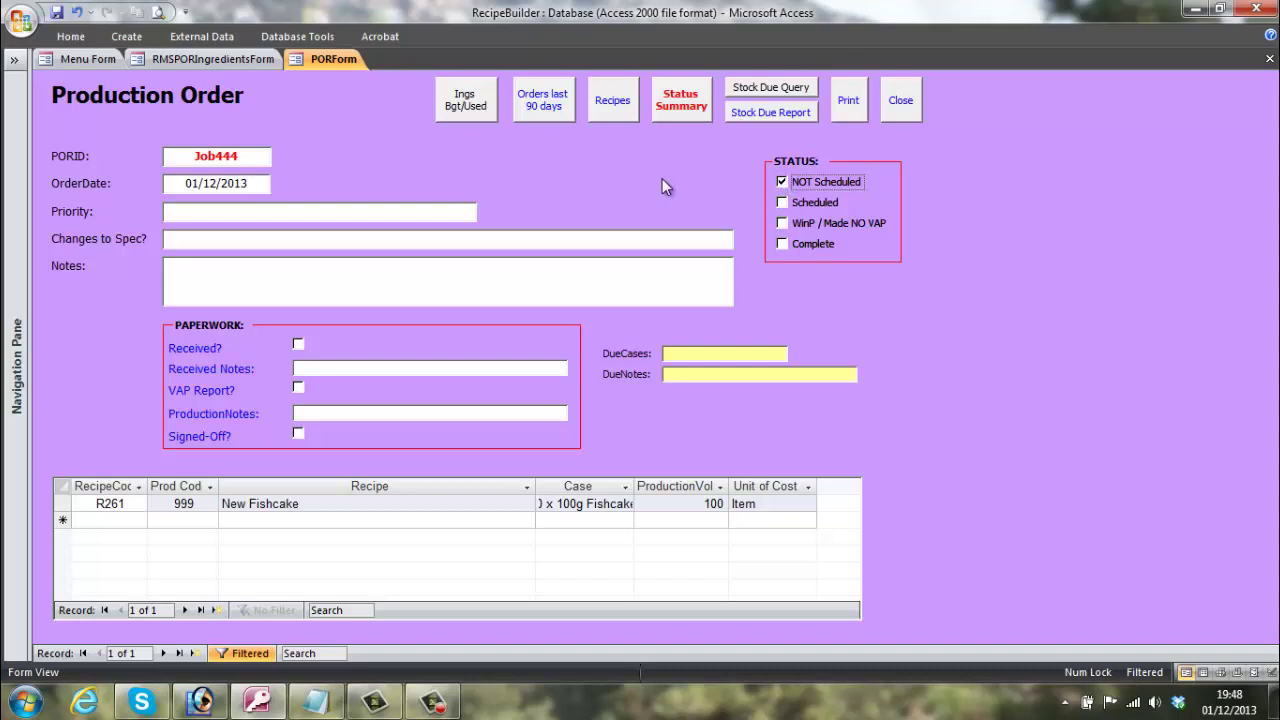
{"action": "left_click", "coordinate": [900, 100]}
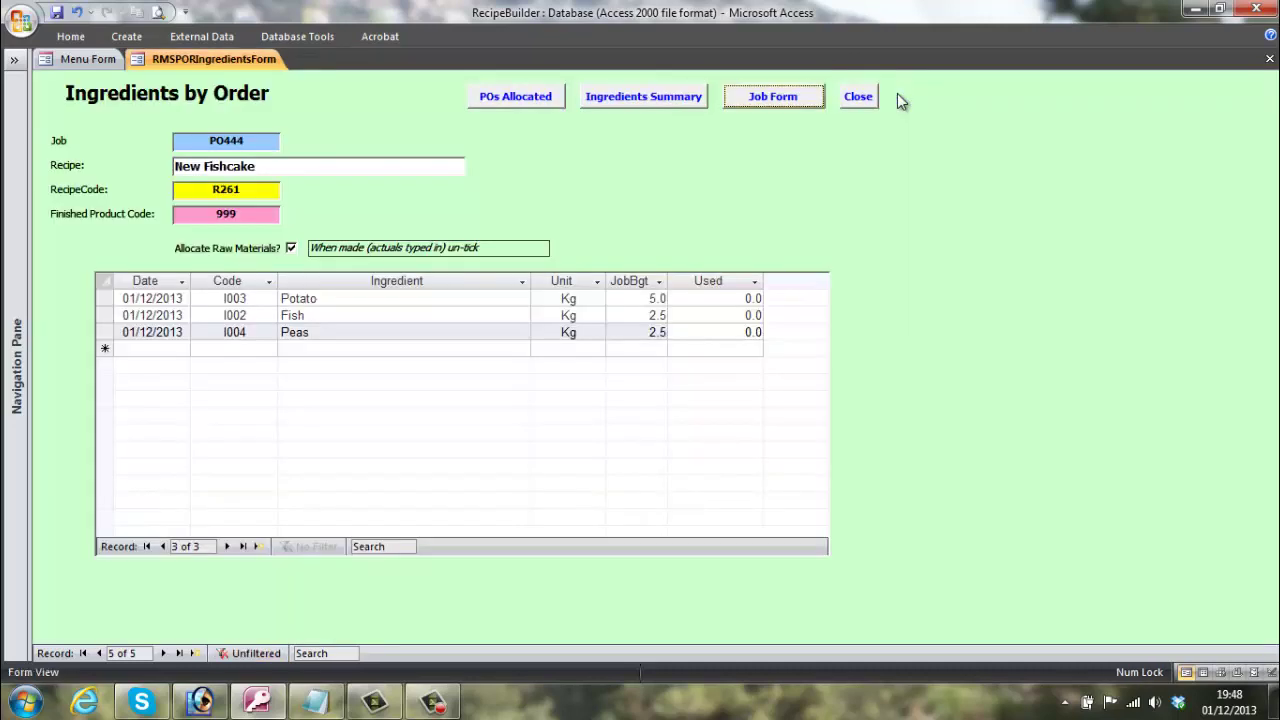
{"action": "left_click", "coordinate": [857, 100]}
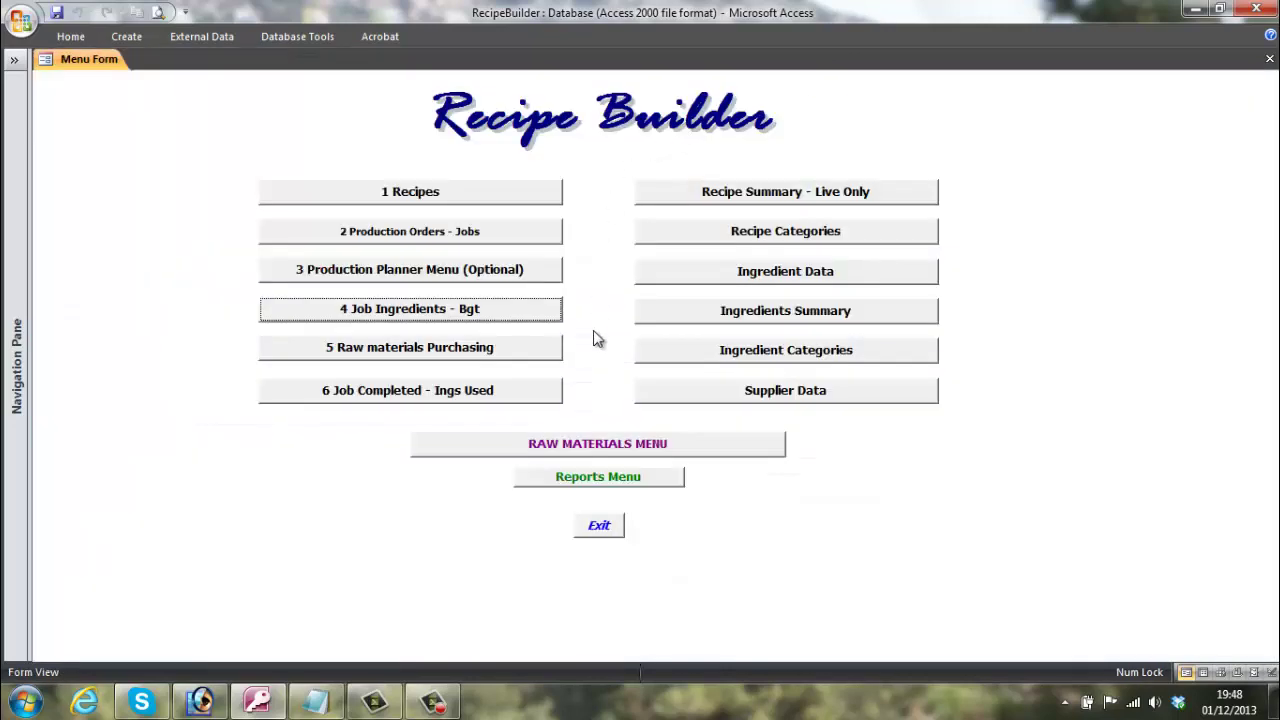
Open the raw materials stock on hand summary and examine which jobs make up the ordered quantities of Fish and Potato
{"action": "left_click", "coordinate": [595, 449]}
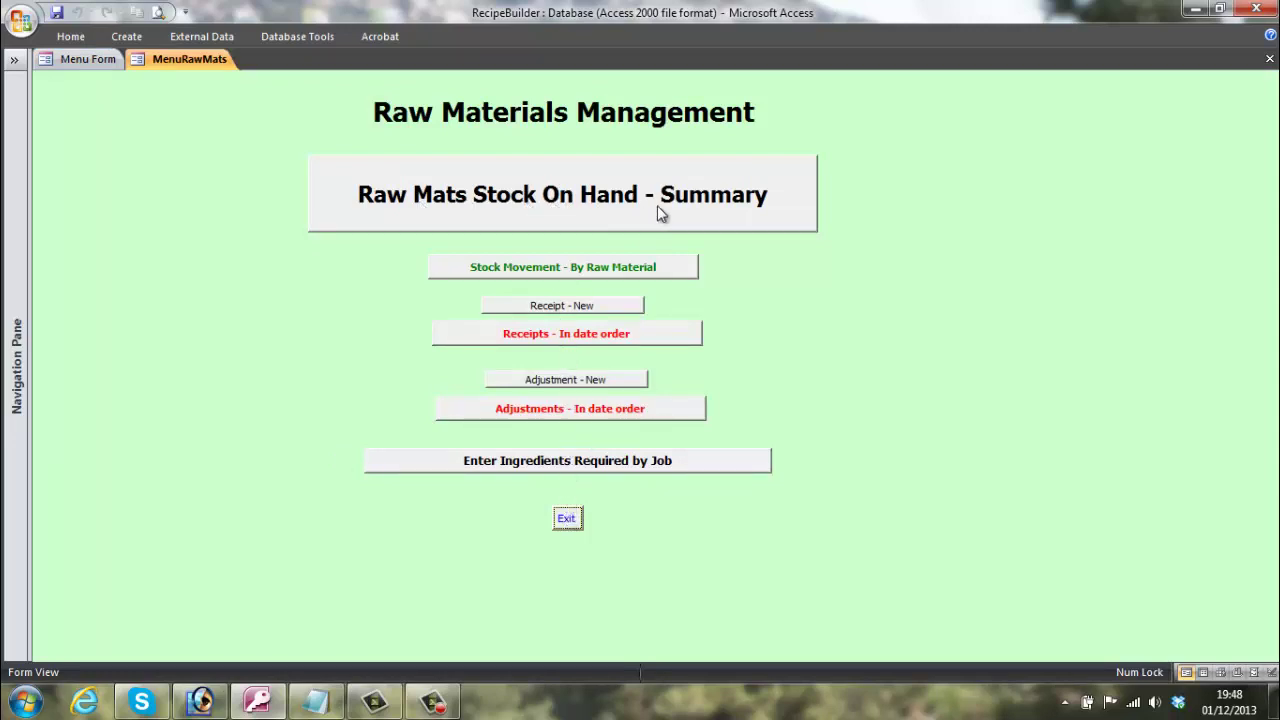
{"action": "left_click", "coordinate": [565, 204]}
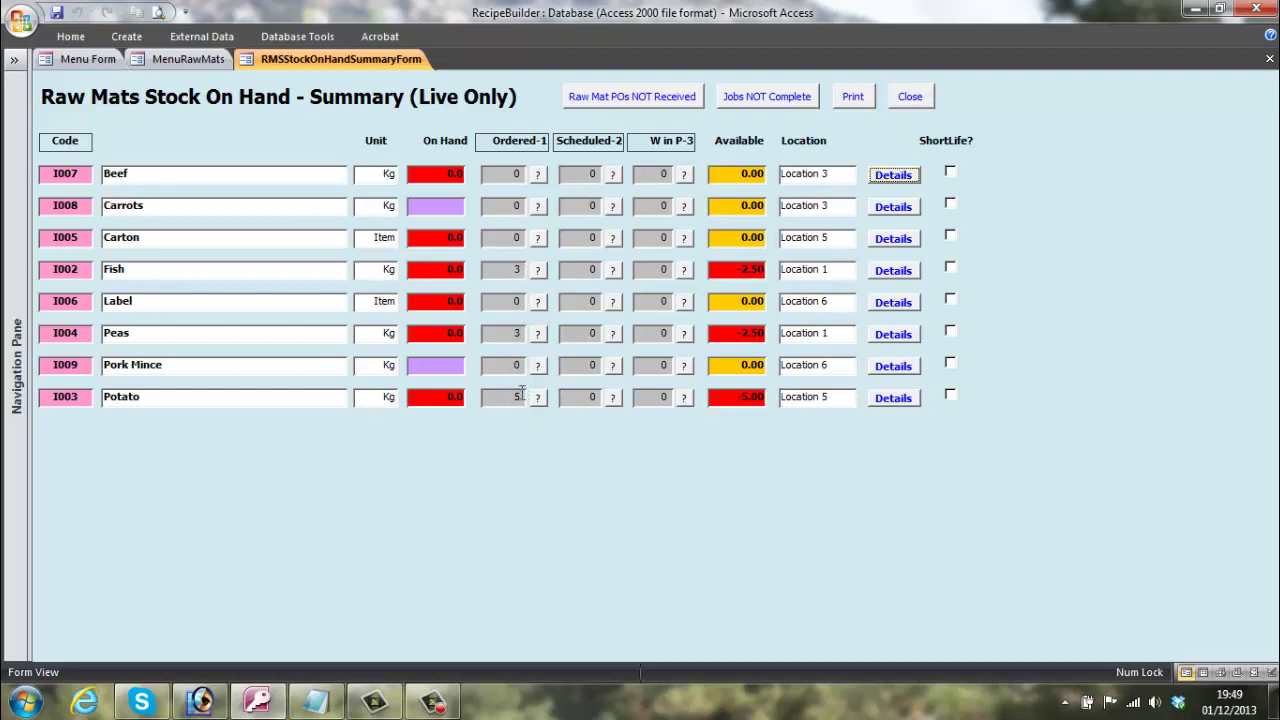
{"action": "left_click", "coordinate": [537, 271]}
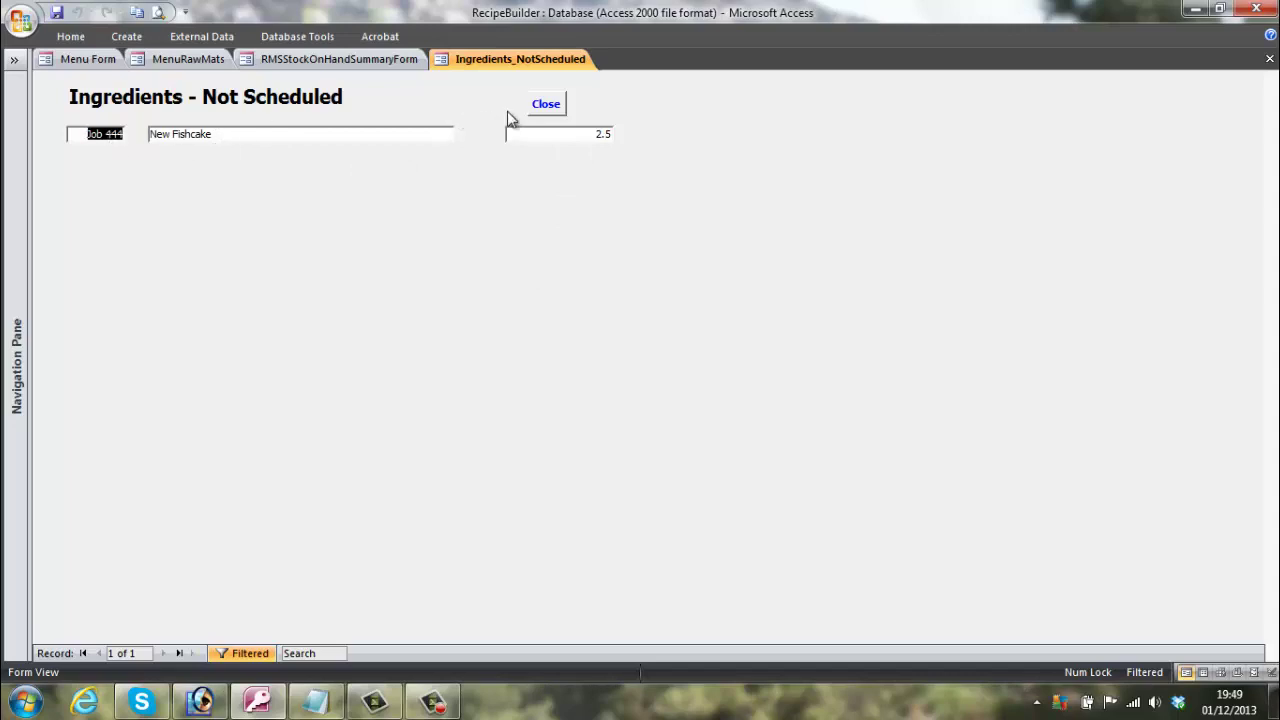
{"action": "left_click", "coordinate": [536, 112]}
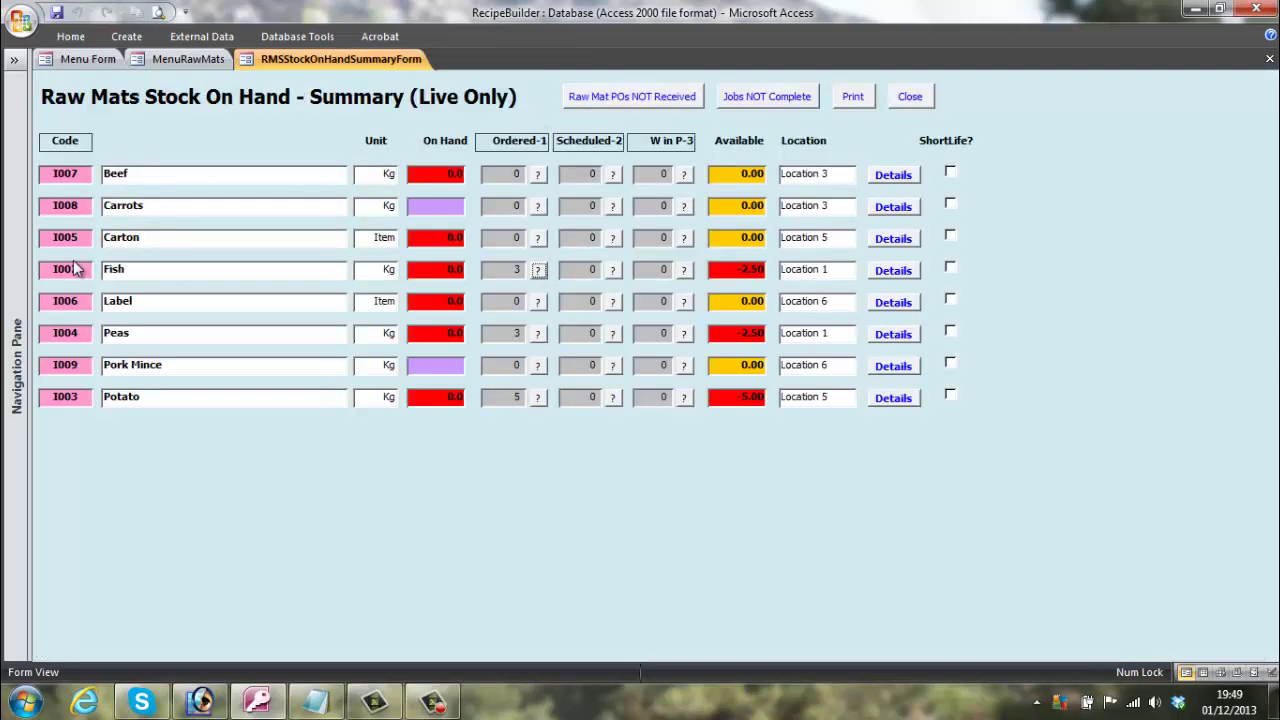
{"action": "left_click", "coordinate": [539, 398]}
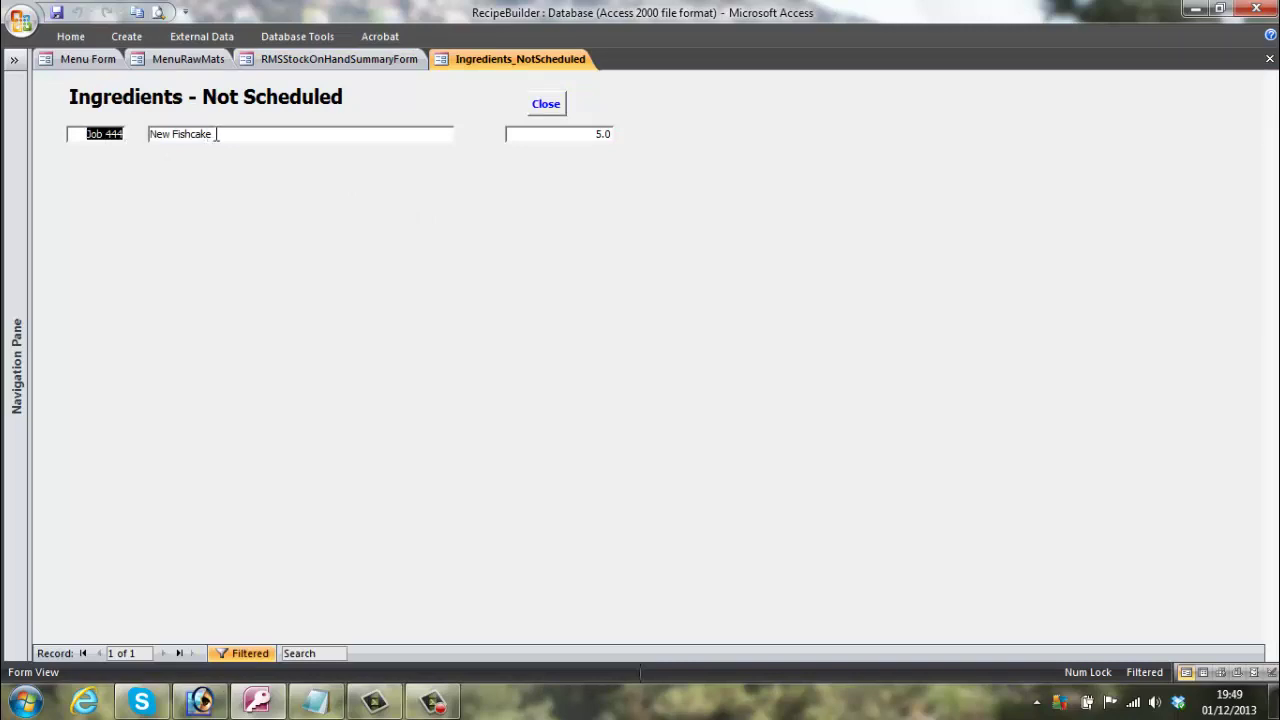
{"action": "left_click", "coordinate": [548, 110]}
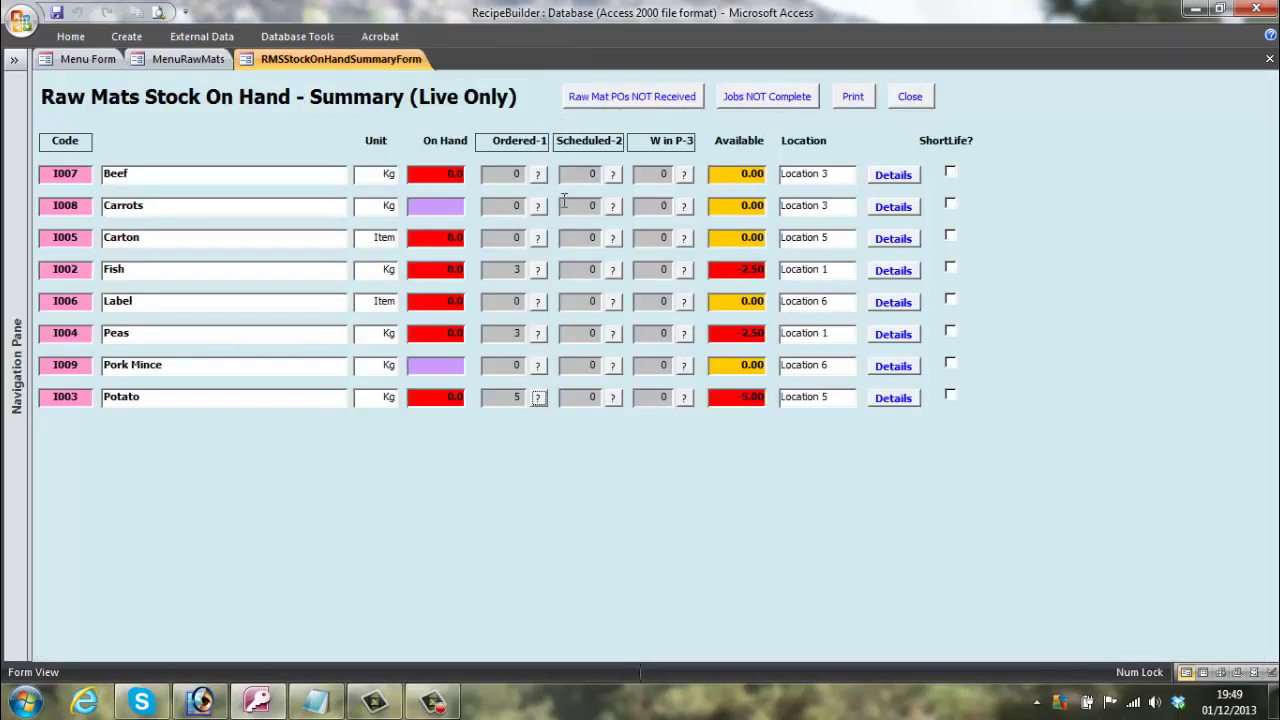